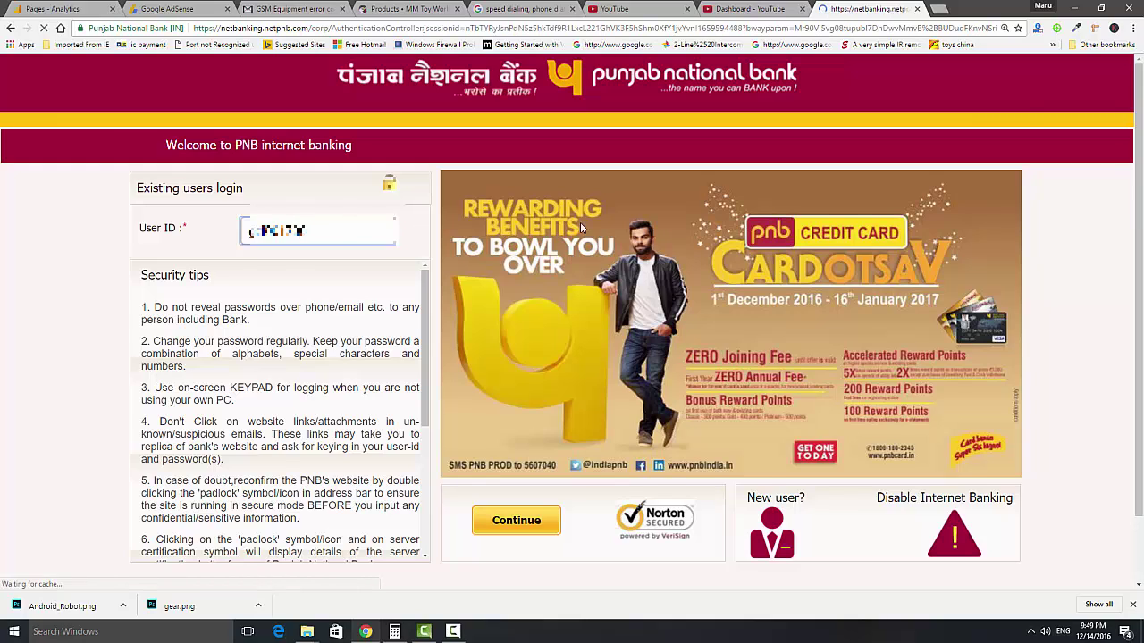
Sign in to PNB Internet Banking with the account's login password.
left_click(323, 388)
type("************************")
key("Return")
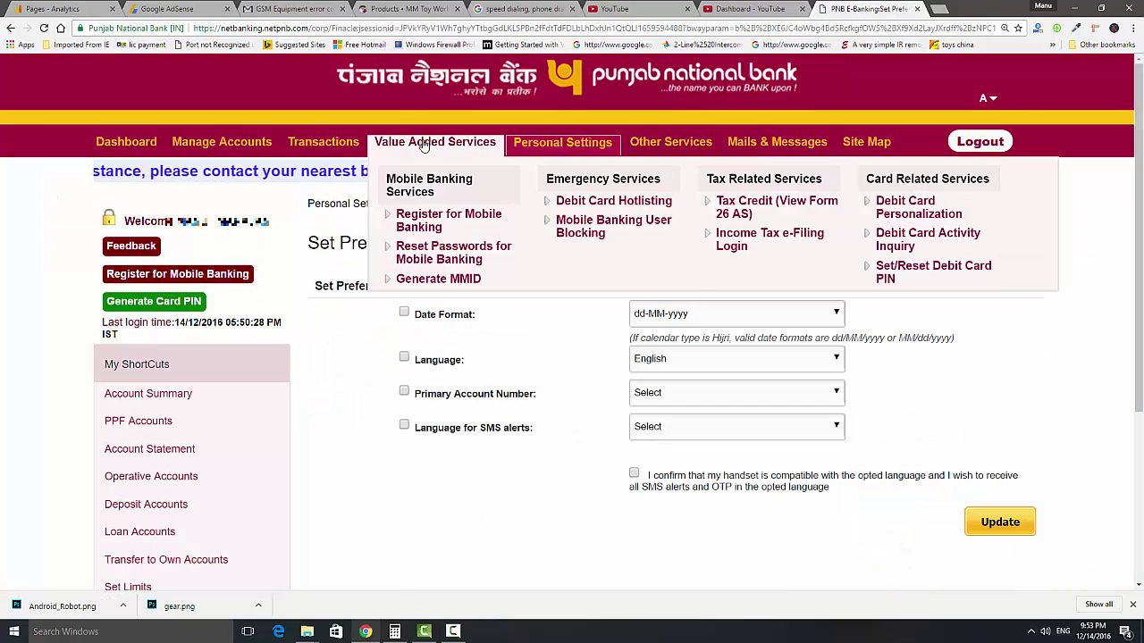
Open Transactions > Transfer to PNB Accounts > Other PNB Accounts.
mouse_move(323, 141)
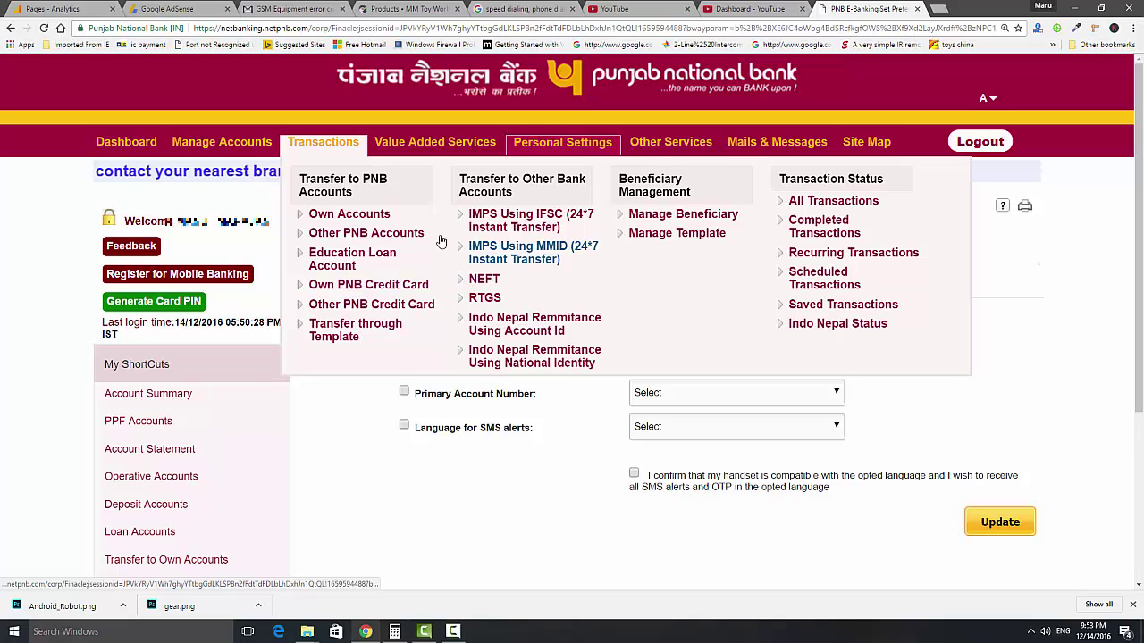
left_click(411, 235)
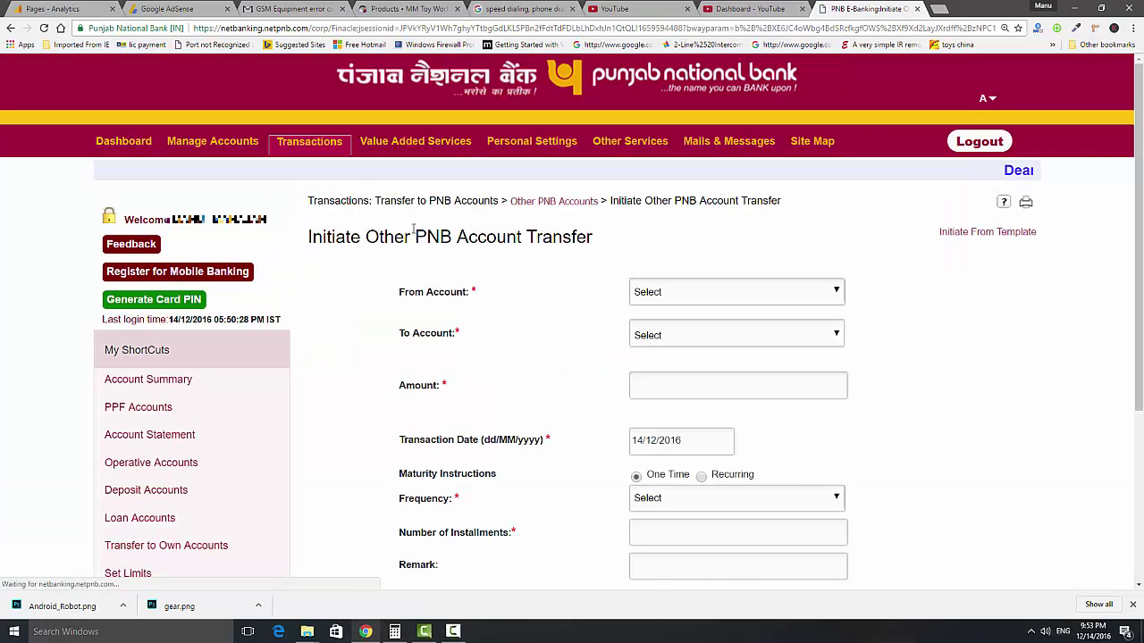
Select the From Account and the payee's To Account.
left_click(758, 297)
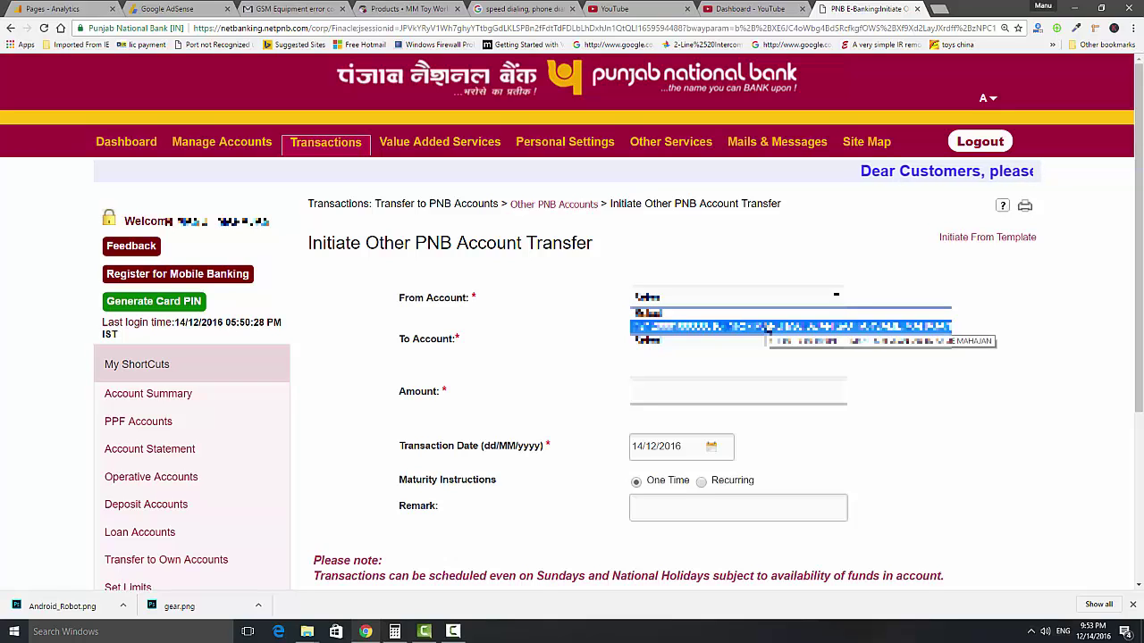
left_click(766, 327)
left_click(766, 349)
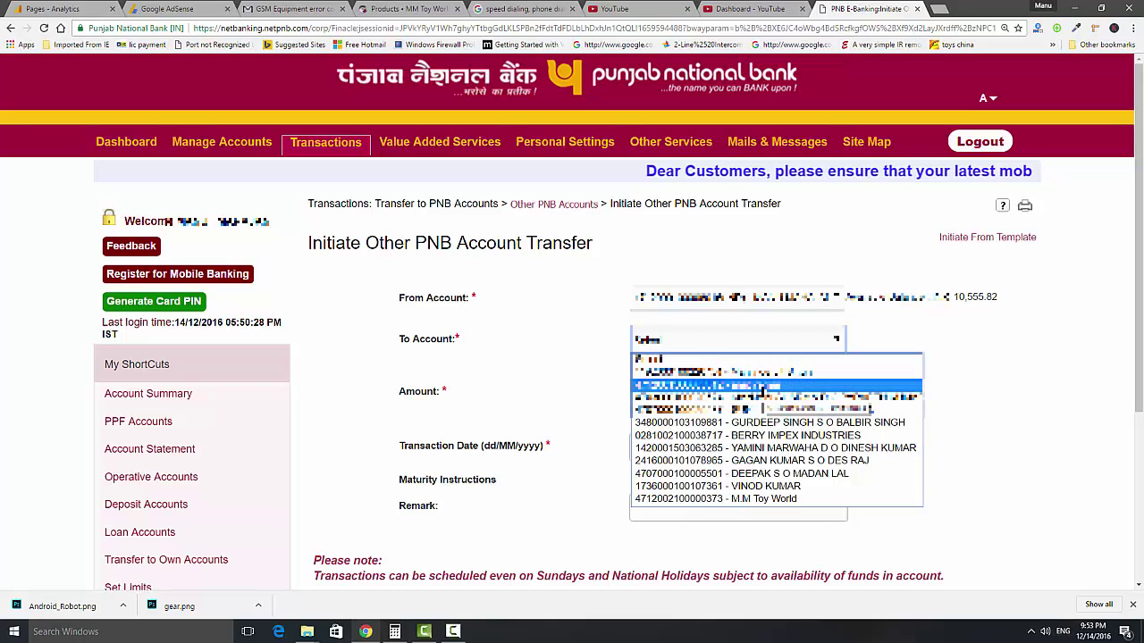
left_click(762, 388)
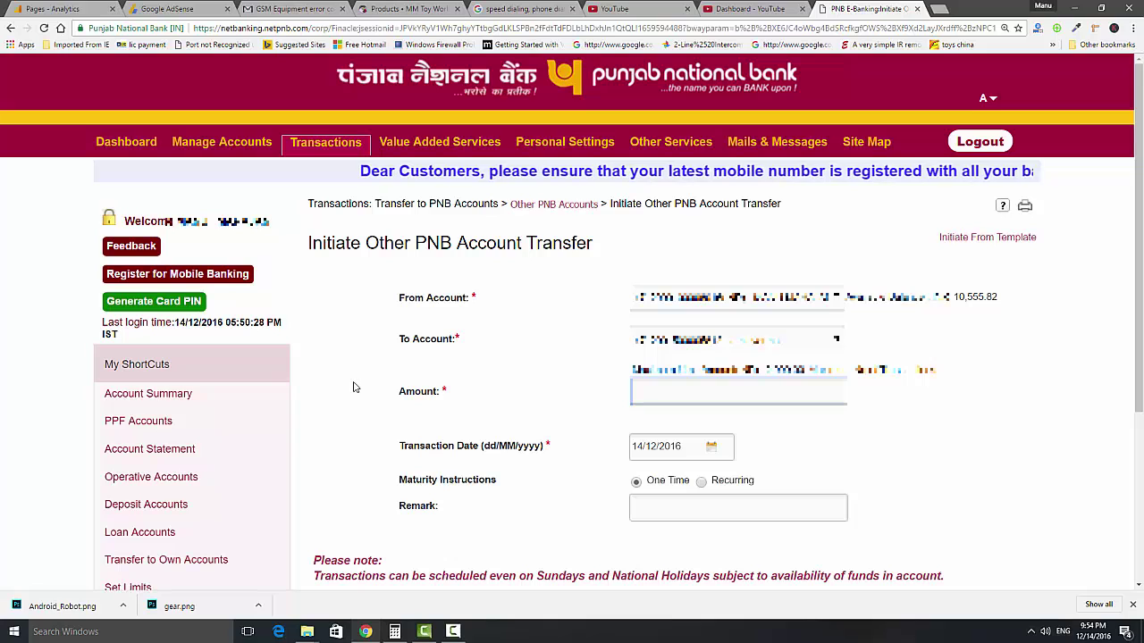
Reselect the payee account and enter a transfer amount of 1.
left_click(193, 452)
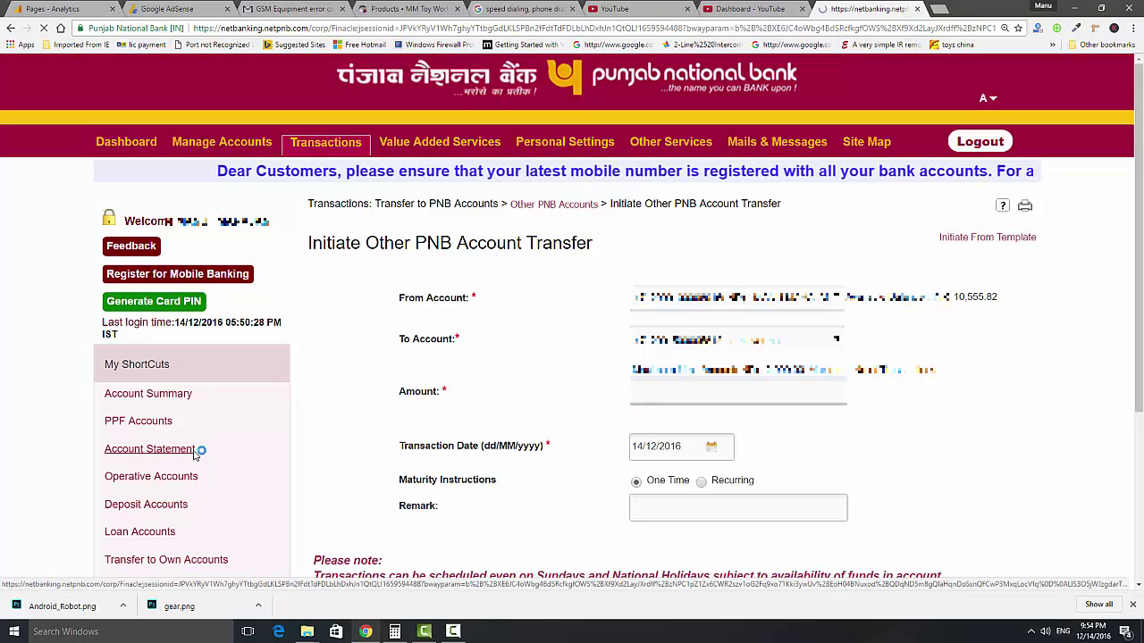
left_click(699, 339)
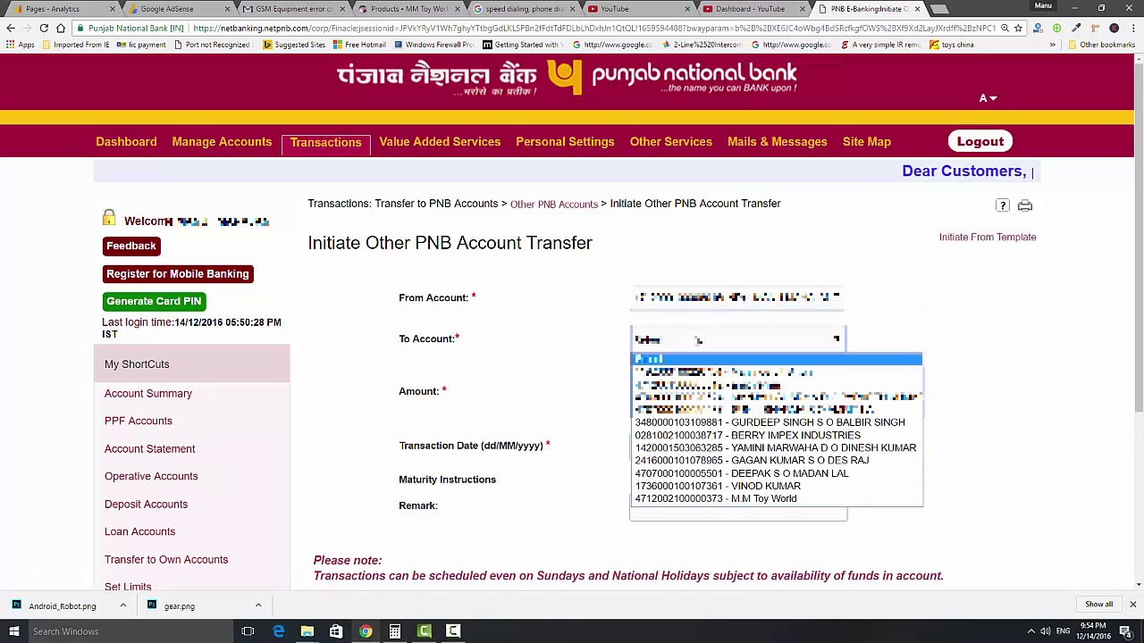
left_click(710, 385)
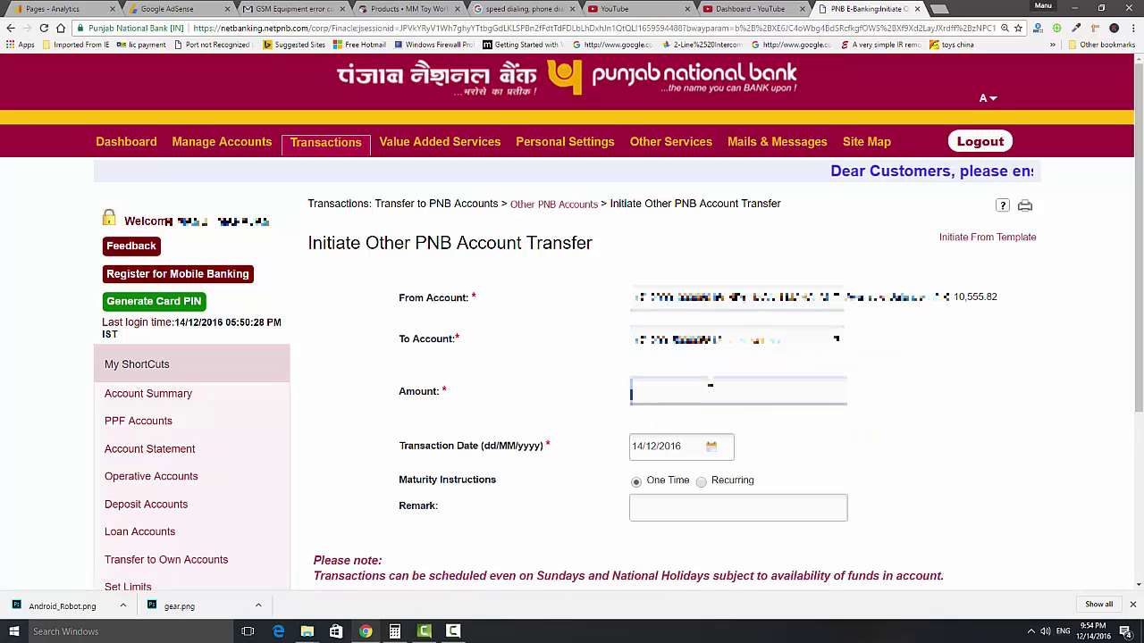
type("1")
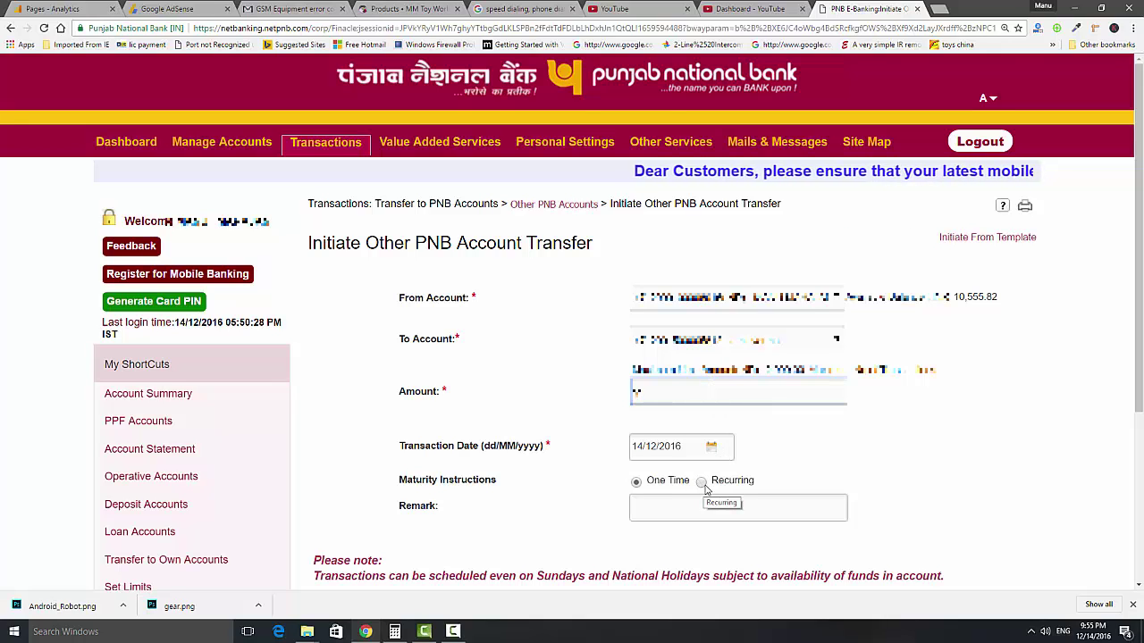
left_click_drag(494, 487, 392, 485)
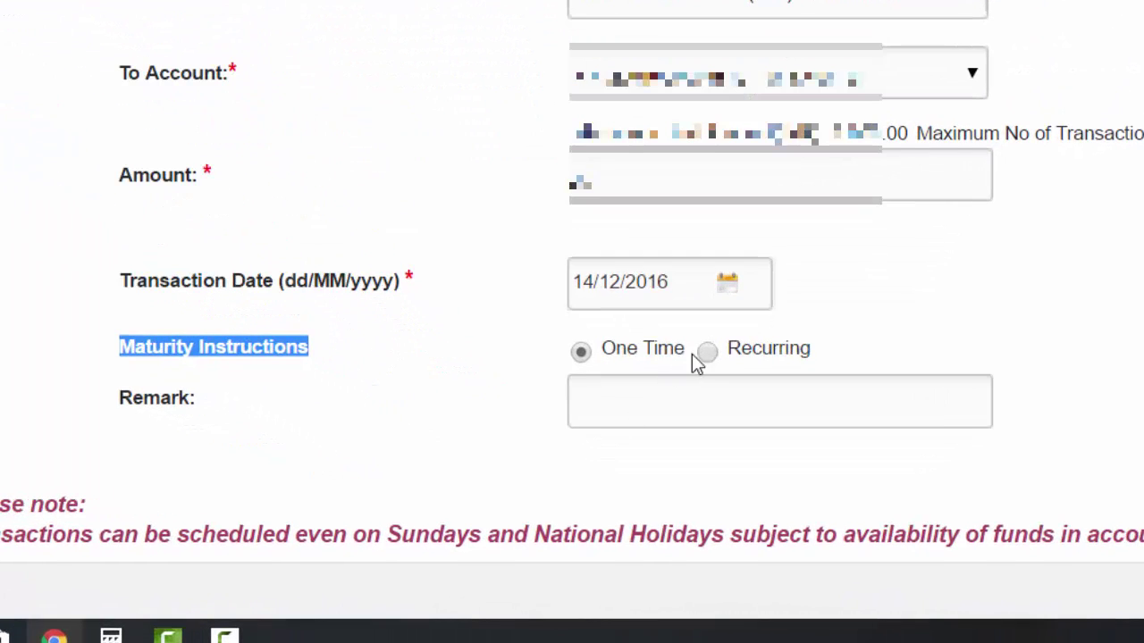
Switch Maturity Instructions from One Time to Recurring.
left_click(708, 355)
left_click(715, 396)
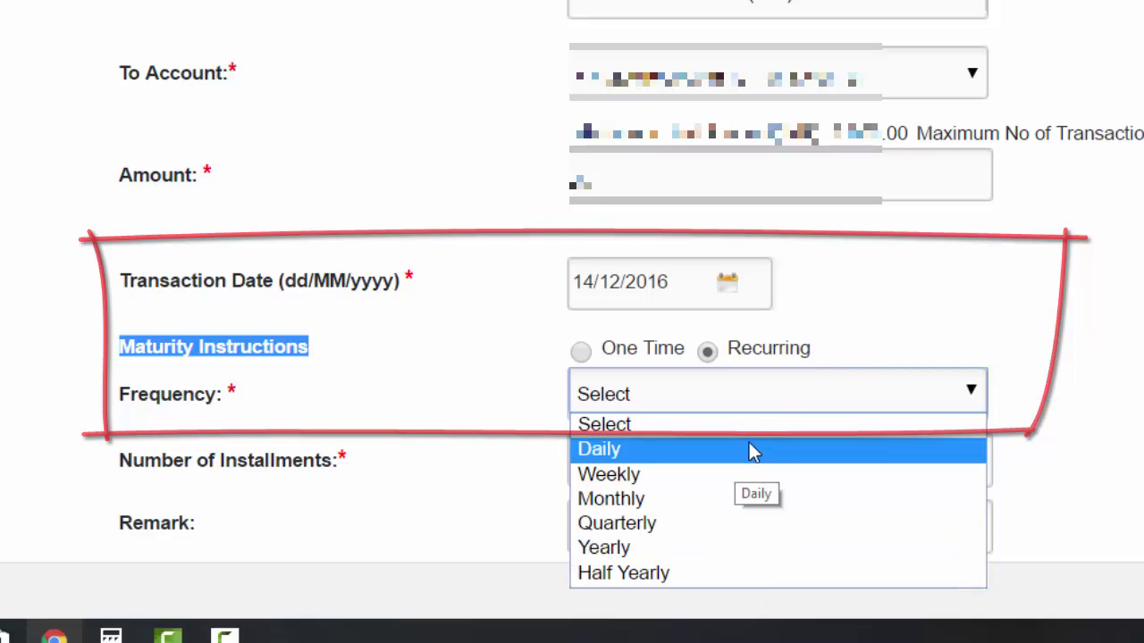
scroll(572, 277, "down", 3)
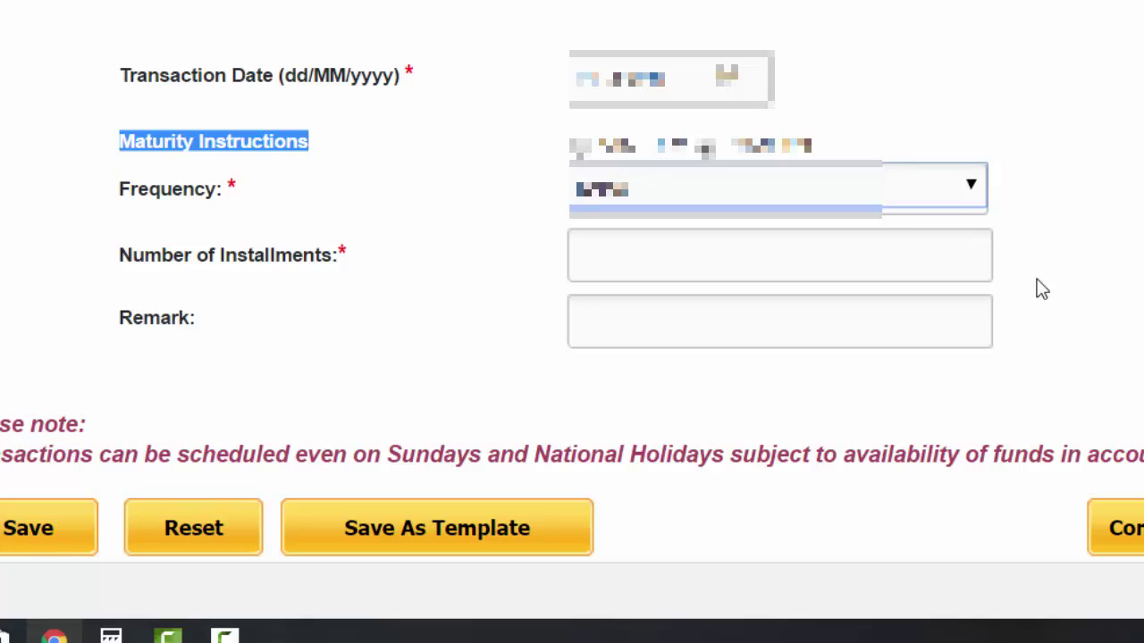
Set Number of Installments to 10, with frequency initially Monthly.
left_click(877, 202)
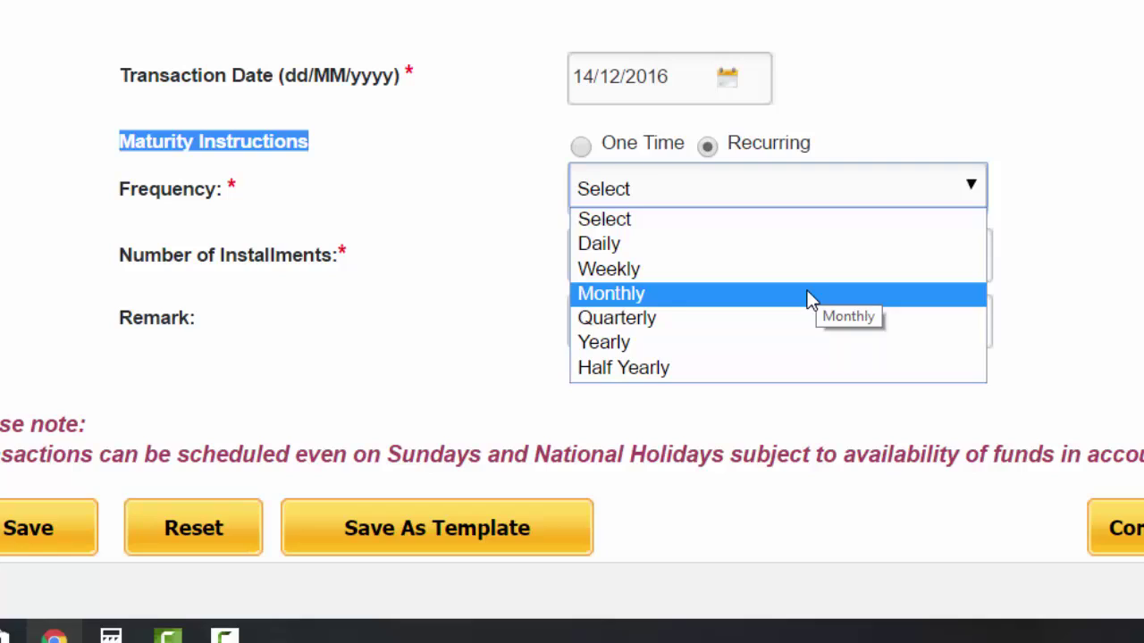
left_click(809, 298)
left_click(797, 260)
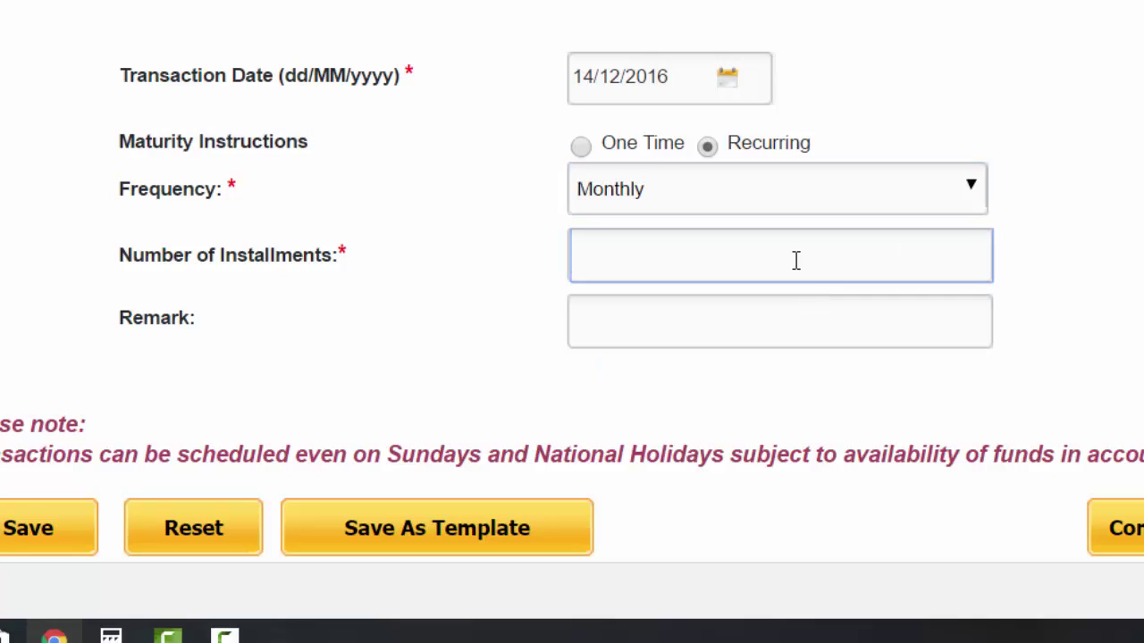
type("1")
key("BackSpace")
type("10")
left_click(572, 17)
double_click(581, 260)
Change the frequency to Weekly and set the transaction date to 15/12/2016.
left_click(649, 194)
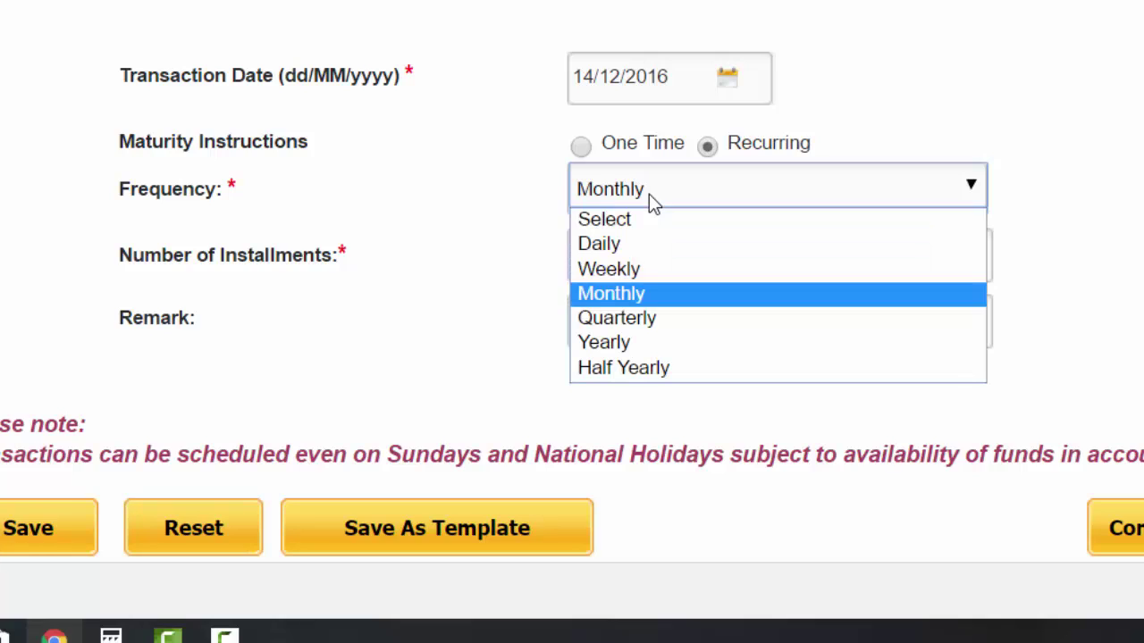
left_click(657, 267)
left_click(656, 259)
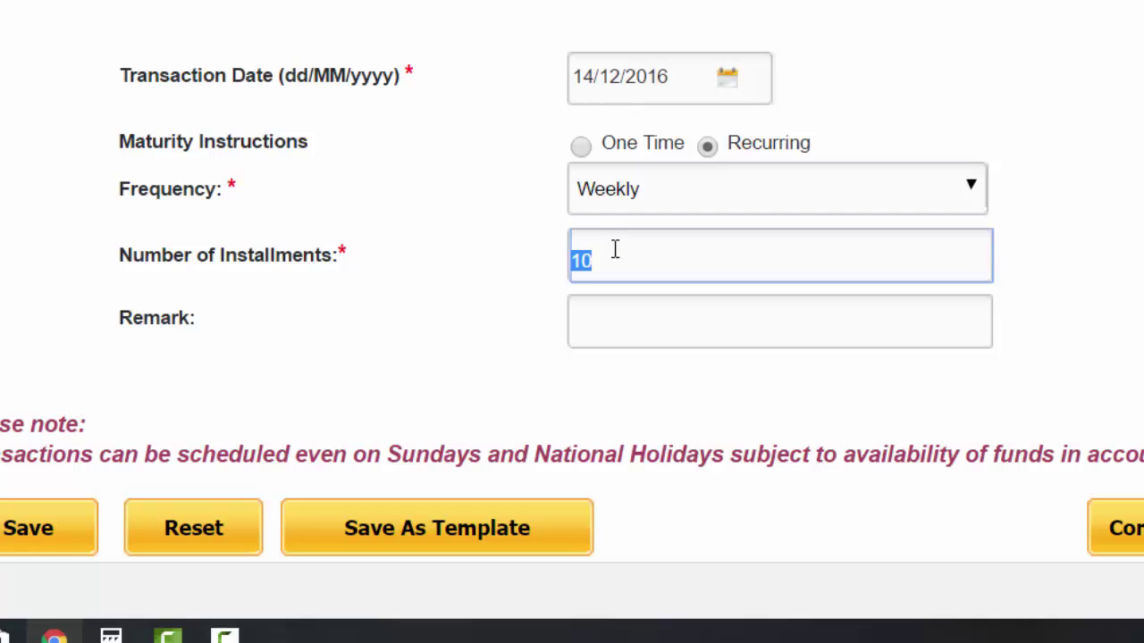
left_click(727, 80)
left_click(819, 284)
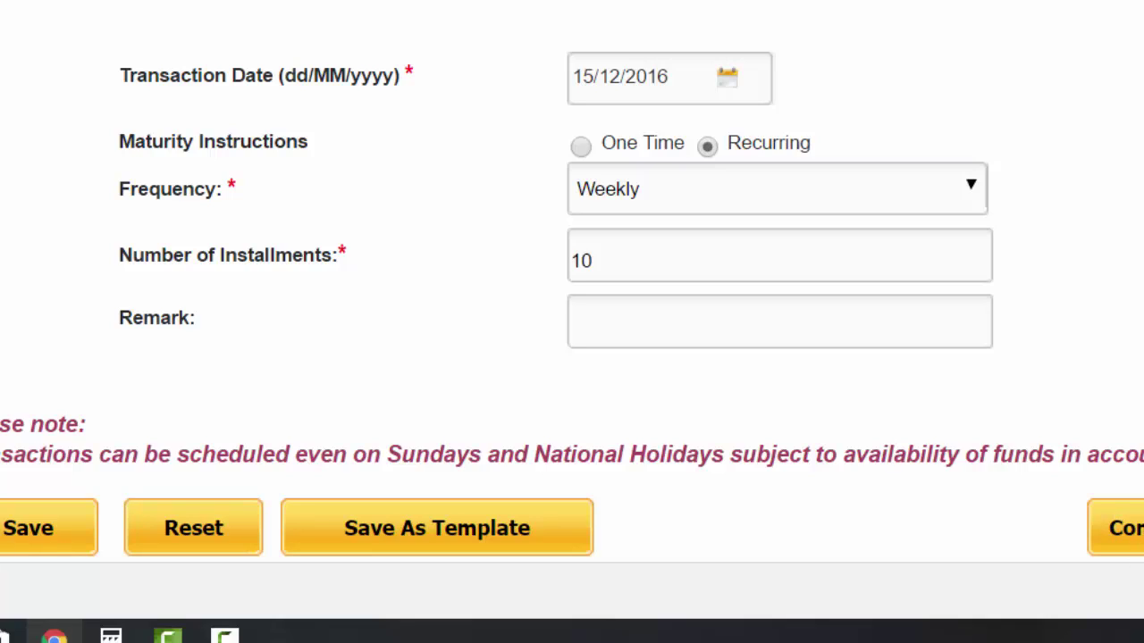
Enter the remark 'For Laundry' and continue to the confirmation page.
left_click(862, 334)
type("Foe")
key("BackSpace")
key("BackSpace")
type("r")
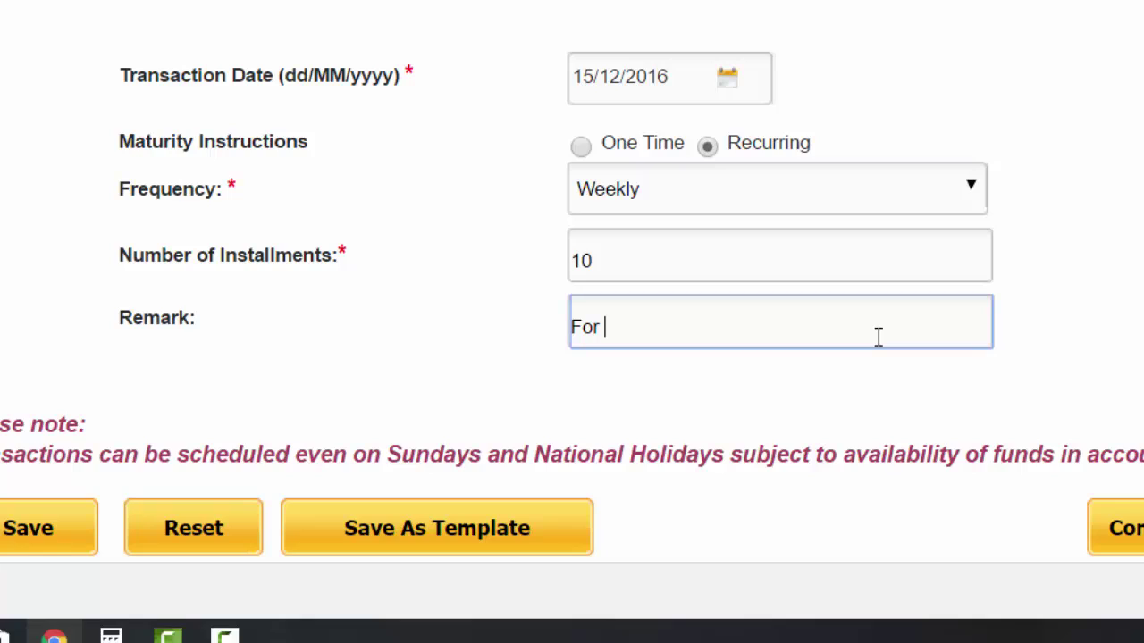
type("Laundry")
left_click(1122, 529)
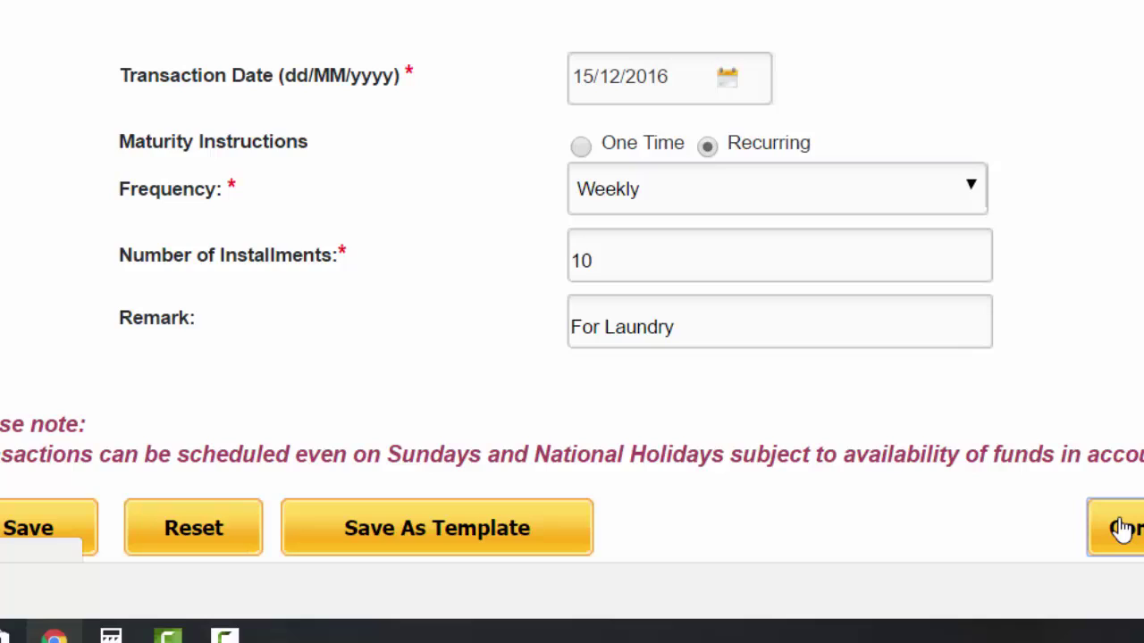
Enter the transaction password on the recurring transfer confirmation page.
left_click(817, 396)
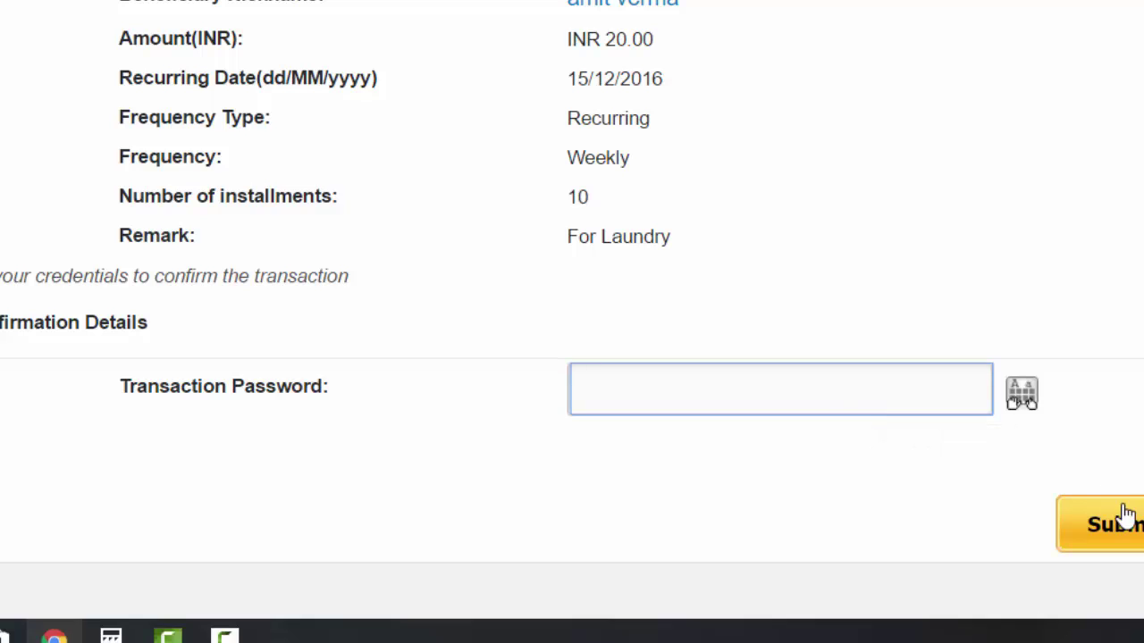
type("*******")
key("BackSpace")
key("BackSpace")
type("*******************")
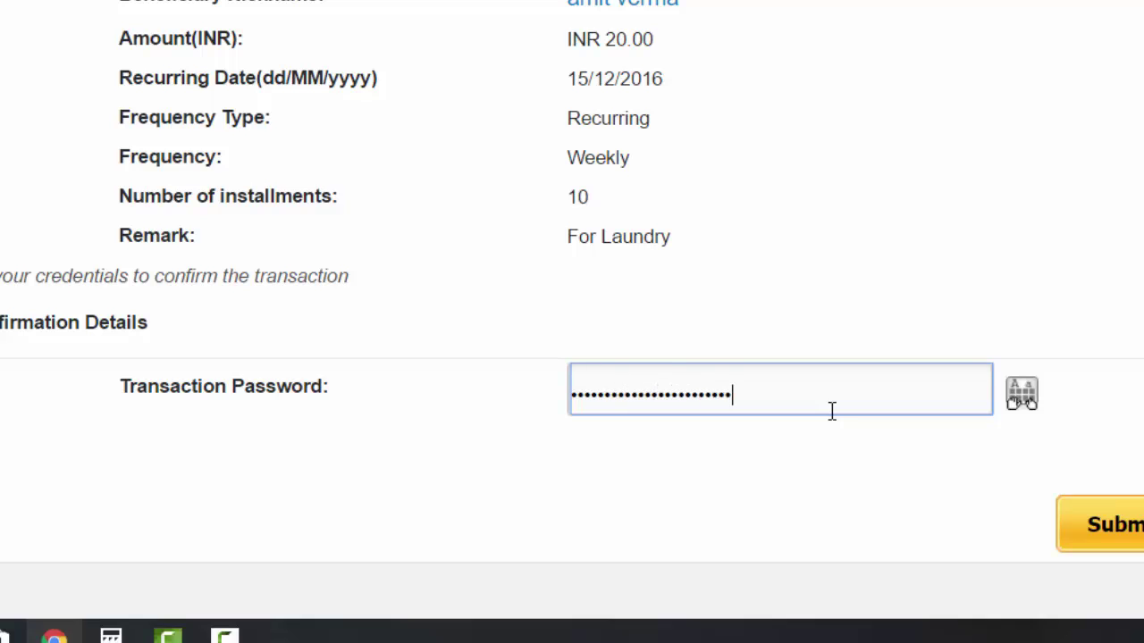